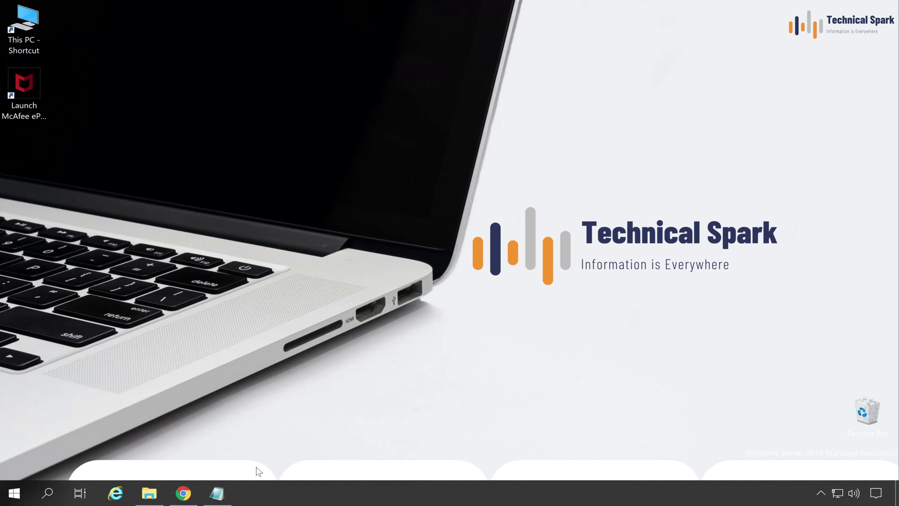
Step: Bring back the License Sample notes and select the sample customer (-NAI) and partner (-PS) grant numbers
{"action": "left_click", "coordinate": [218, 493]}
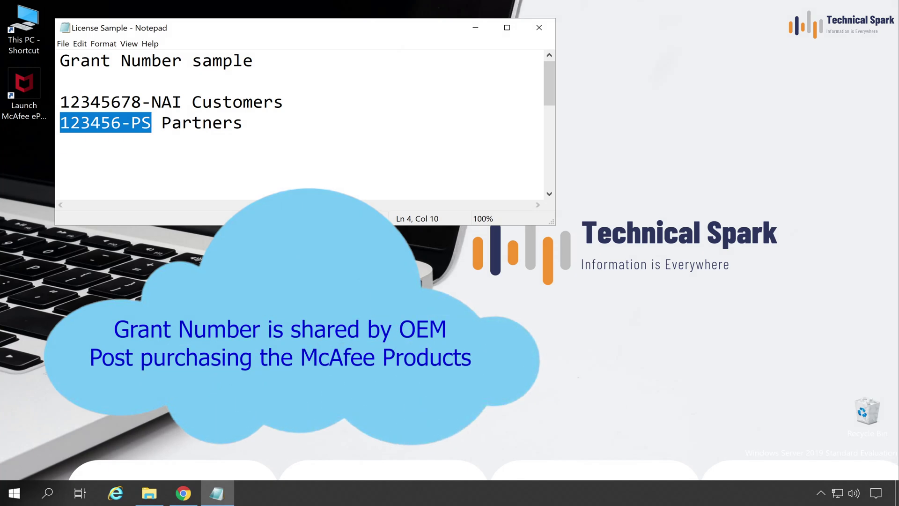
{"action": "left_click", "coordinate": [60, 102]}
{"action": "key", "text": "shift+Right"}
{"action": "key", "text": "shift+Right"}
{"action": "key", "text": "shift+Right"}
{"action": "key", "text": "shift+Right"}
{"action": "key", "text": "shift+Right"}
{"action": "key", "text": "shift+Right"}
{"action": "key", "text": "shift+Right"}
{"action": "key", "text": "shift+Right"}
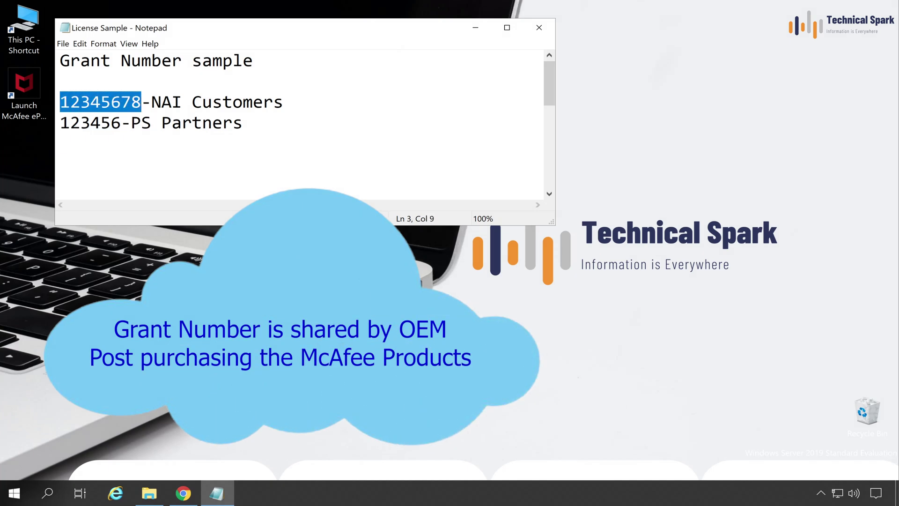
{"action": "key", "text": "shift+Right"}
{"action": "key", "text": "shift+Right"}
{"action": "key", "text": "shift+Right"}
{"action": "key", "text": "shift+Right"}
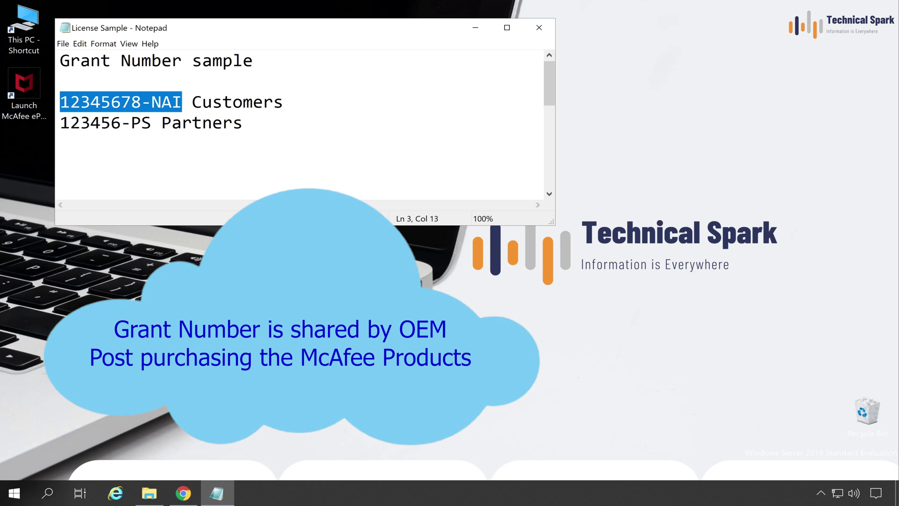
{"action": "left_click", "coordinate": [60, 122]}
{"action": "key", "text": "shift+Right"}
{"action": "key", "text": "shift+Right"}
{"action": "key", "text": "shift+Right"}
{"action": "key", "text": "shift+Right"}
{"action": "key", "text": "shift+Right"}
{"action": "key", "text": "shift+Right"}
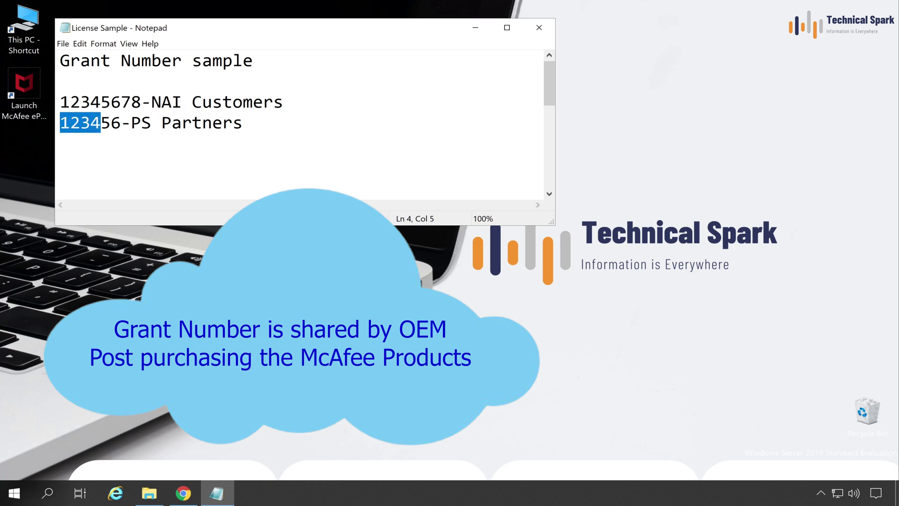
{"action": "key", "text": "shift+Right"}
{"action": "key", "text": "shift+Right"}
{"action": "key", "text": "shift+Right"}
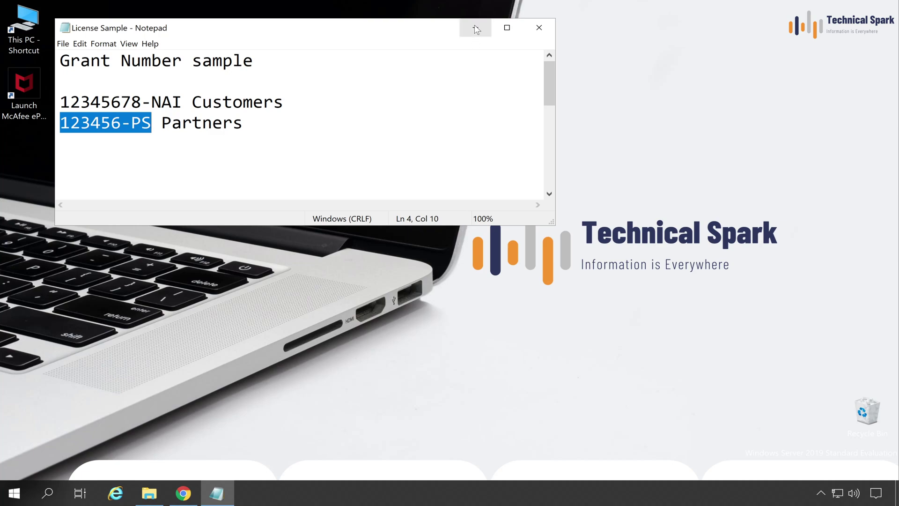
Step: Hide the notes and search Google in Chrome for 'mcafee enterprise'
{"action": "left_click", "coordinate": [476, 27]}
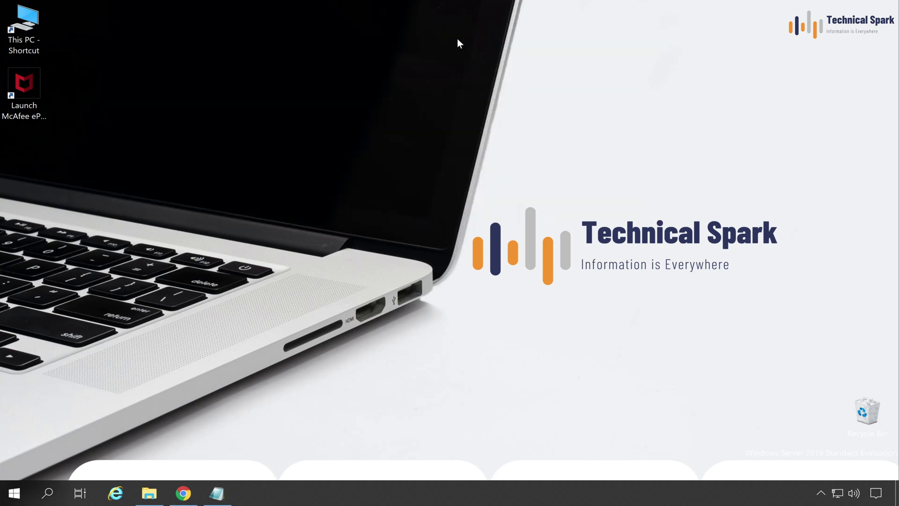
{"action": "left_click", "coordinate": [185, 499]}
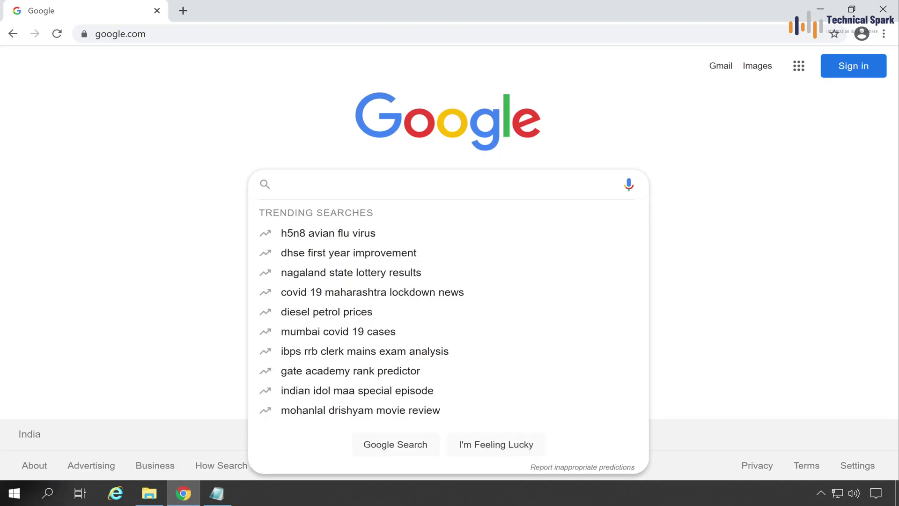
{"action": "type", "text": "mcafee enterprise"}
{"action": "key", "text": "Return"}
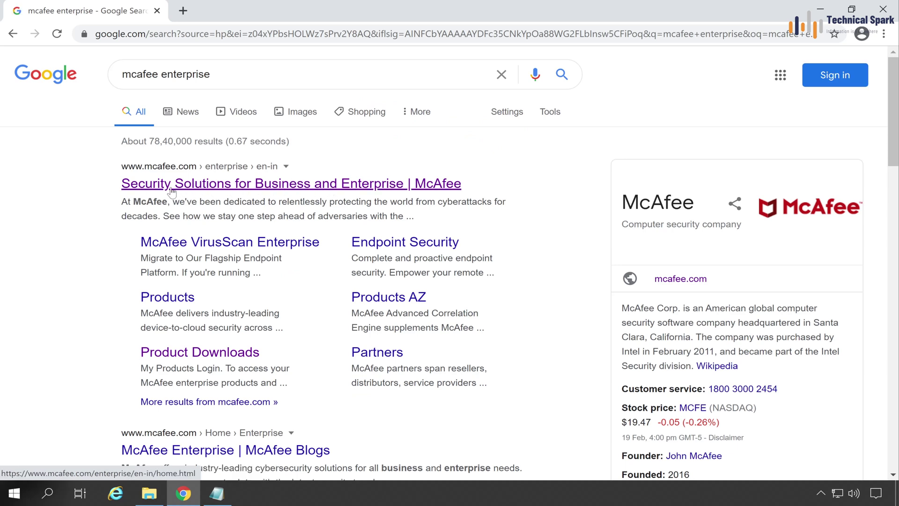
Step: Go from the McAfee enterprise site to the Support > Product Downloads login form
{"action": "left_click", "coordinate": [327, 186]}
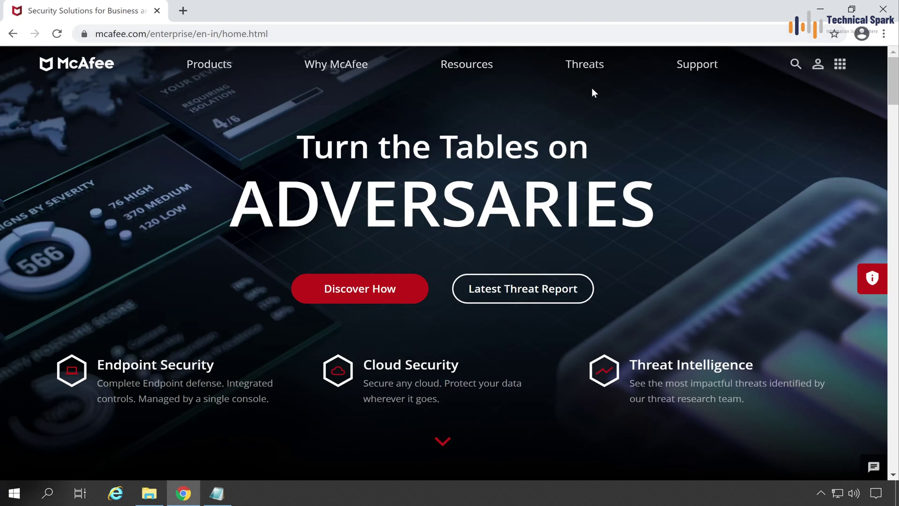
{"action": "left_click", "coordinate": [713, 68]}
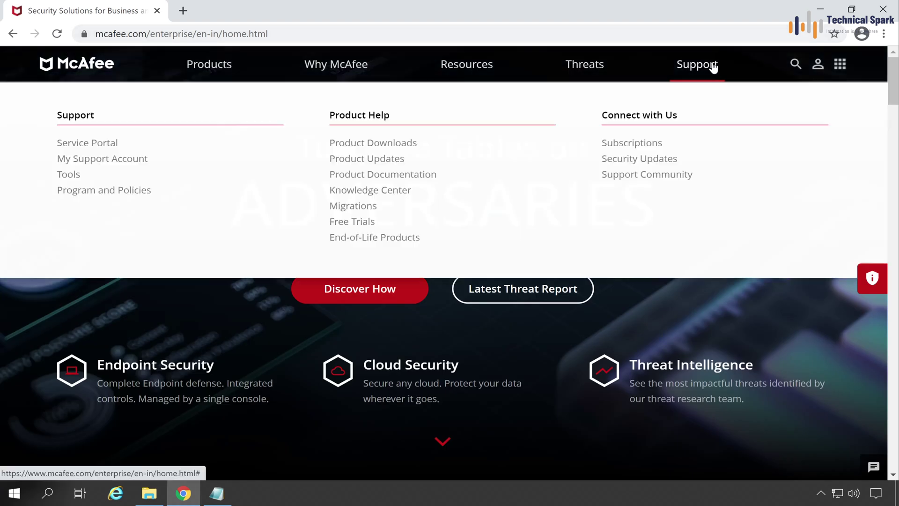
{"action": "left_click", "coordinate": [410, 146]}
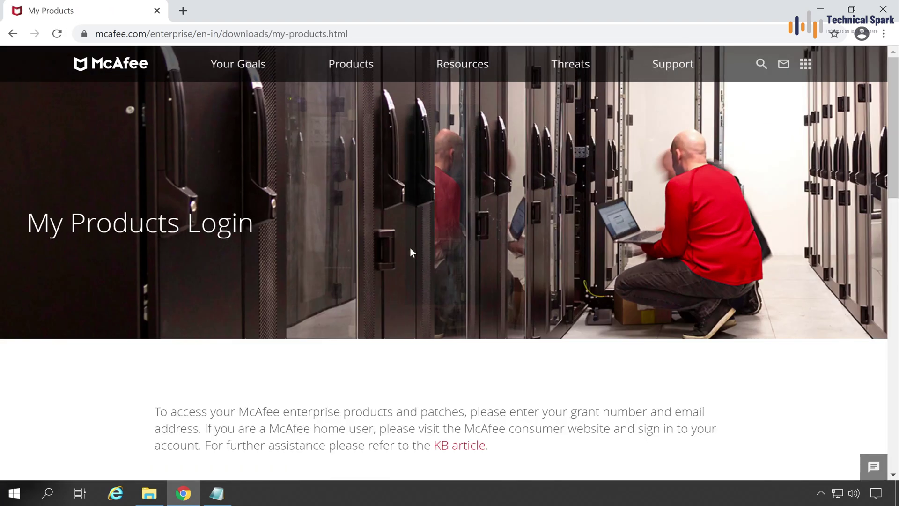
{"action": "scroll", "coordinate": [410, 253], "scroll_direction": "down", "scroll_amount": 4}
{"action": "scroll", "coordinate": [368, 289], "scroll_direction": "down", "scroll_amount": 1}
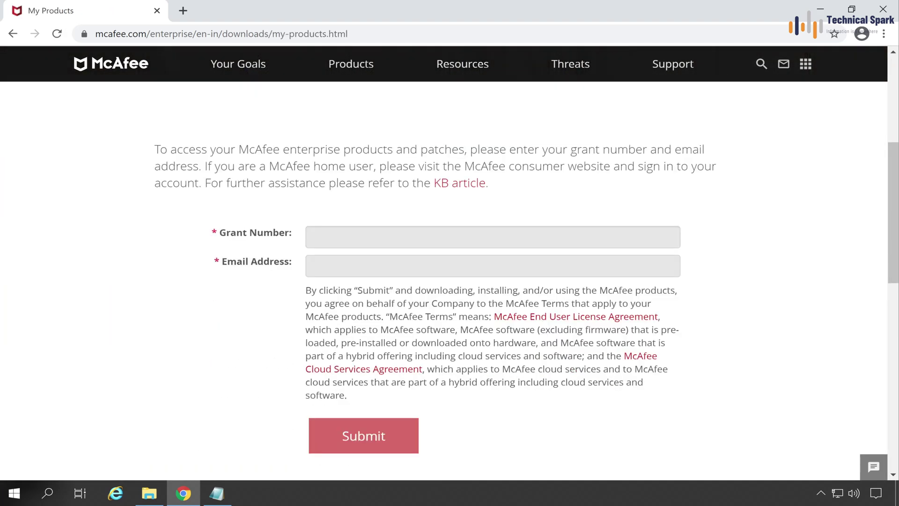
Step: Enter the grant number and the user's e-mail address, then submit to reach My Products
{"action": "left_click", "coordinate": [315, 236]}
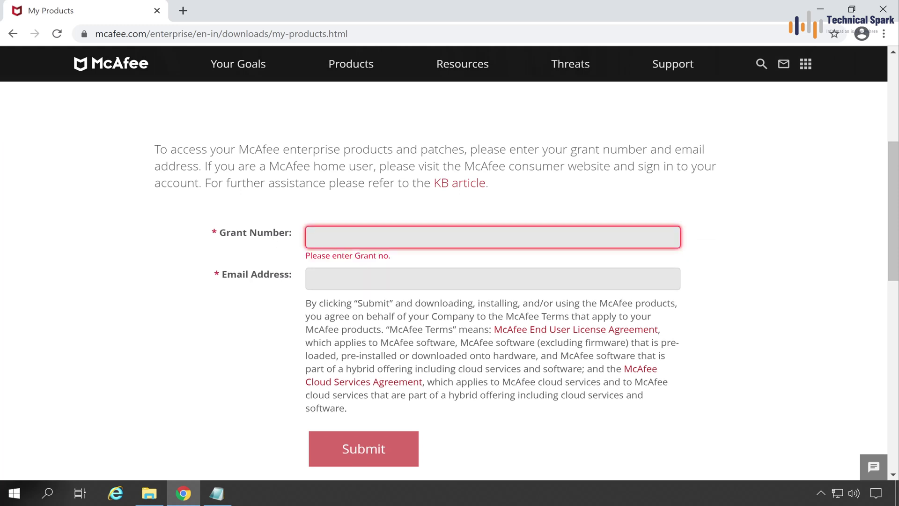
{"action": "type", "text": "••••••"}
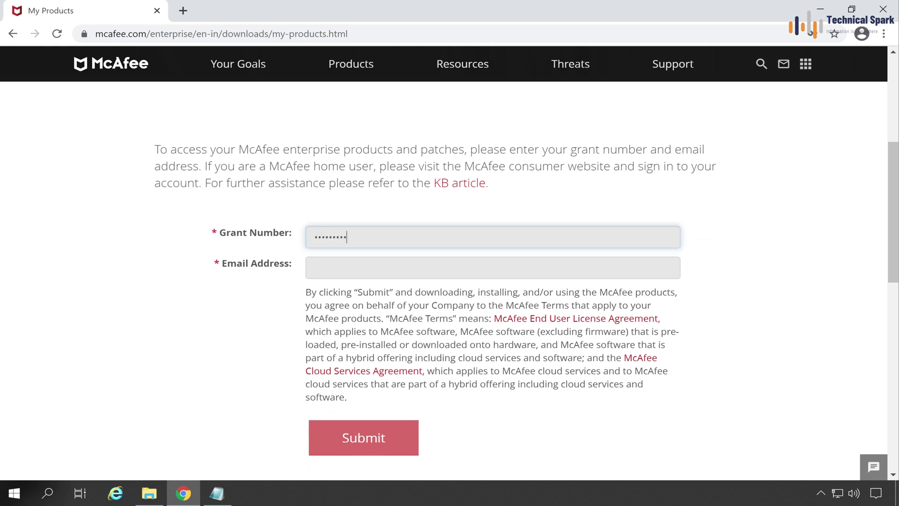
{"action": "type", "text": "•••"}
{"action": "left_click", "coordinate": [493, 268]}
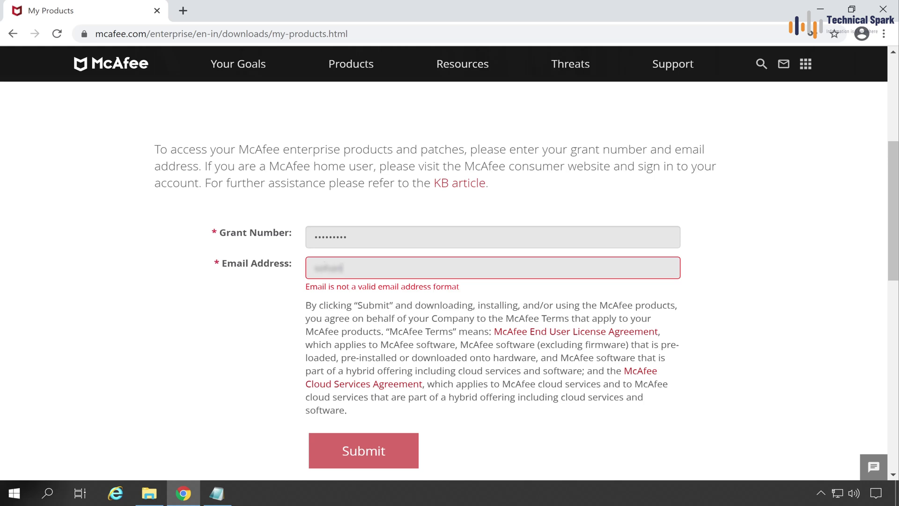
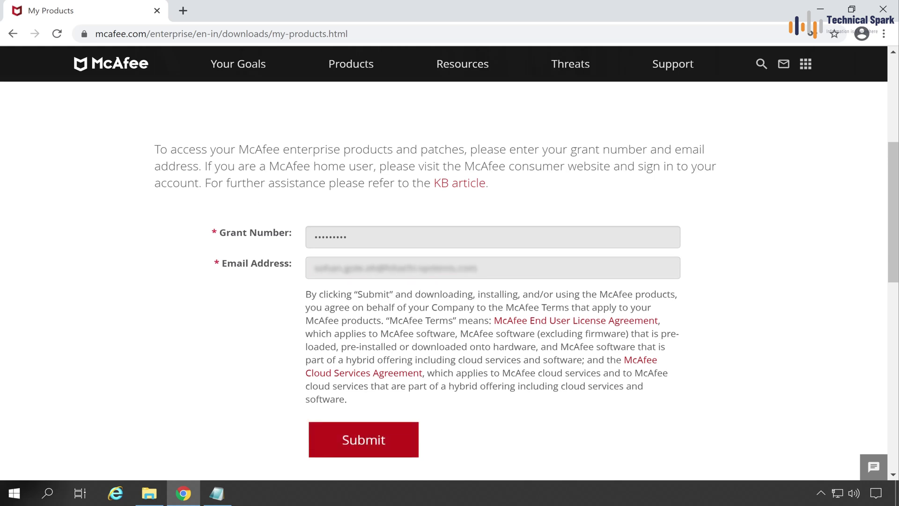
{"action": "left_click", "coordinate": [383, 443]}
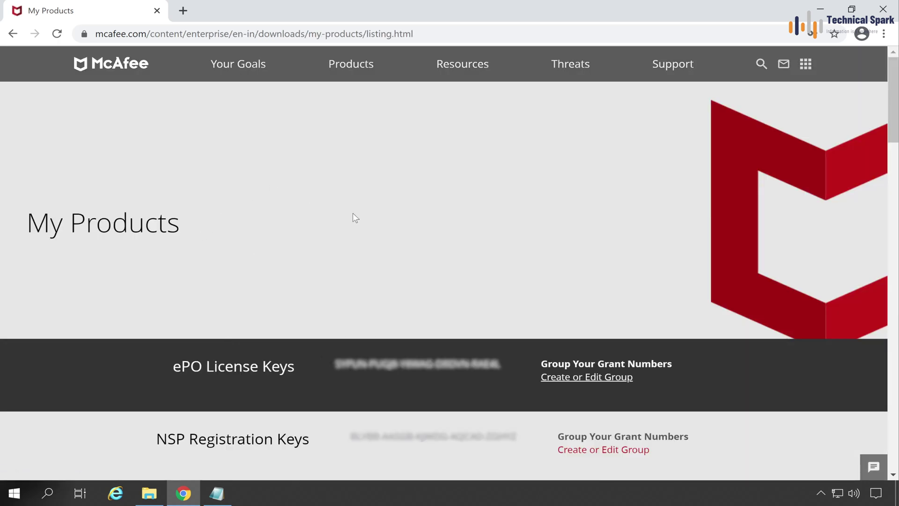
Step: Highlight and copy the ePO License Key from My Products, then scroll to Find Products
{"action": "left_click_drag", "start_coordinate": [27, 222], "coordinate": [180, 223]}
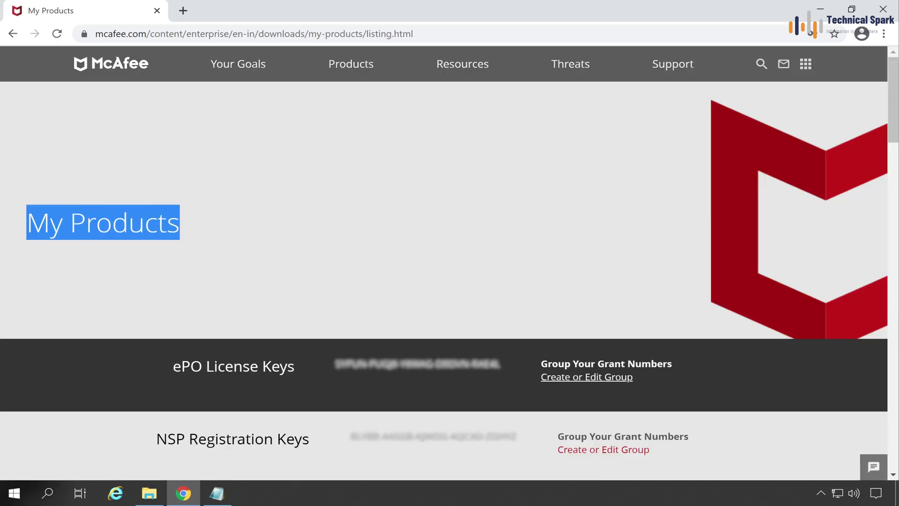
{"action": "left_click_drag", "start_coordinate": [165, 369], "coordinate": [512, 372]}
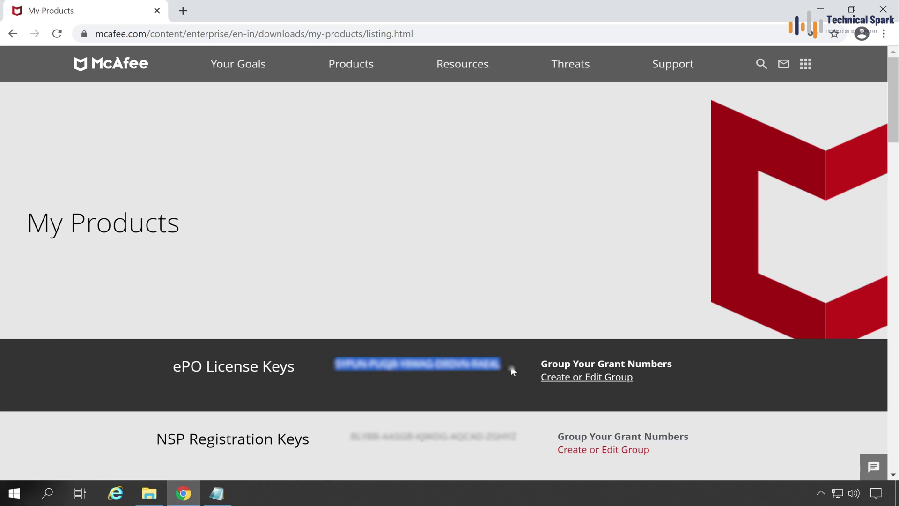
{"action": "right_click", "coordinate": [471, 364]}
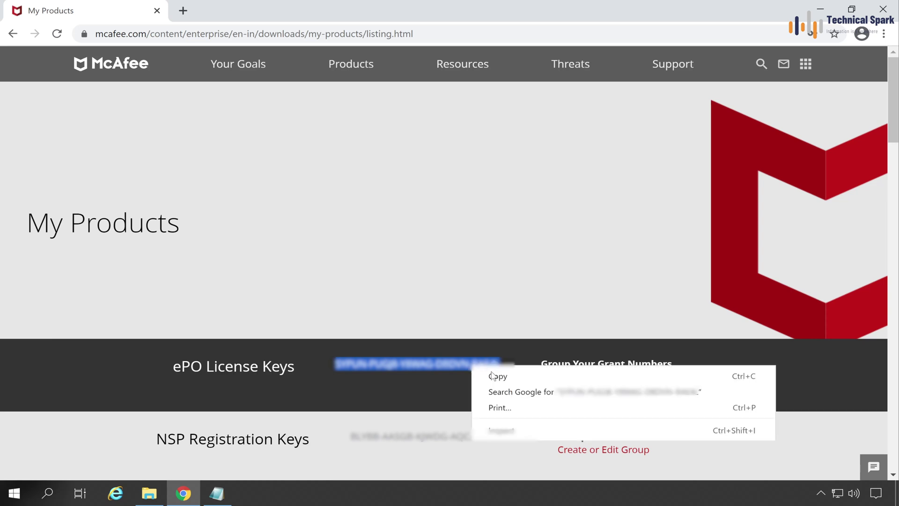
{"action": "left_click", "coordinate": [541, 380]}
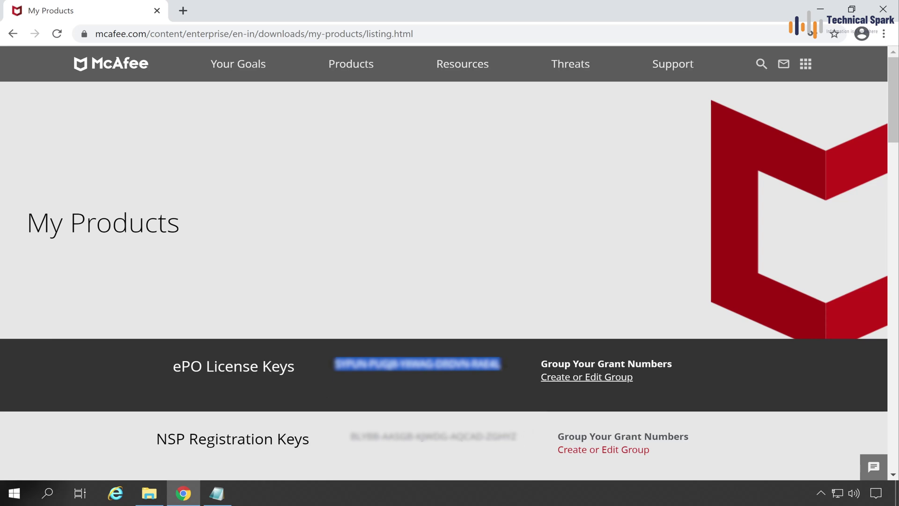
{"action": "scroll", "coordinate": [428, 446], "scroll_direction": "down", "scroll_amount": 10}
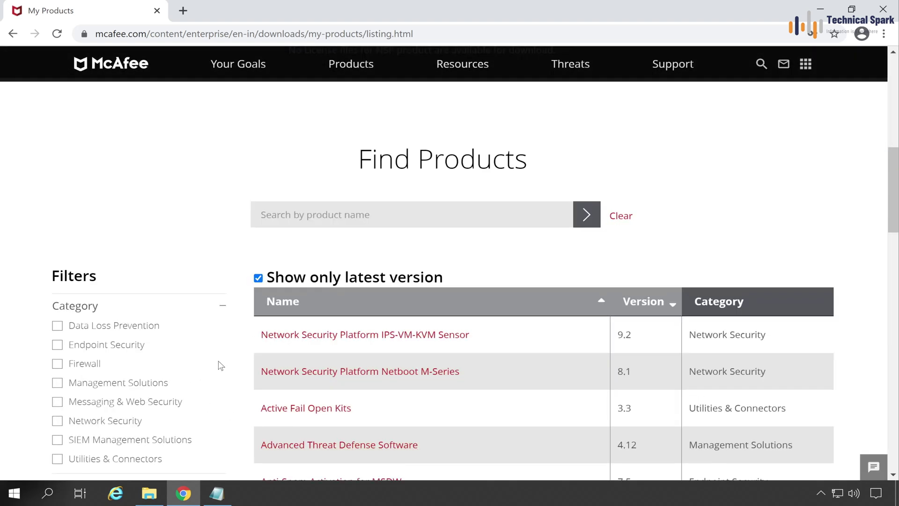
{"action": "scroll", "coordinate": [166, 318], "scroll_direction": "down", "scroll_amount": 1}
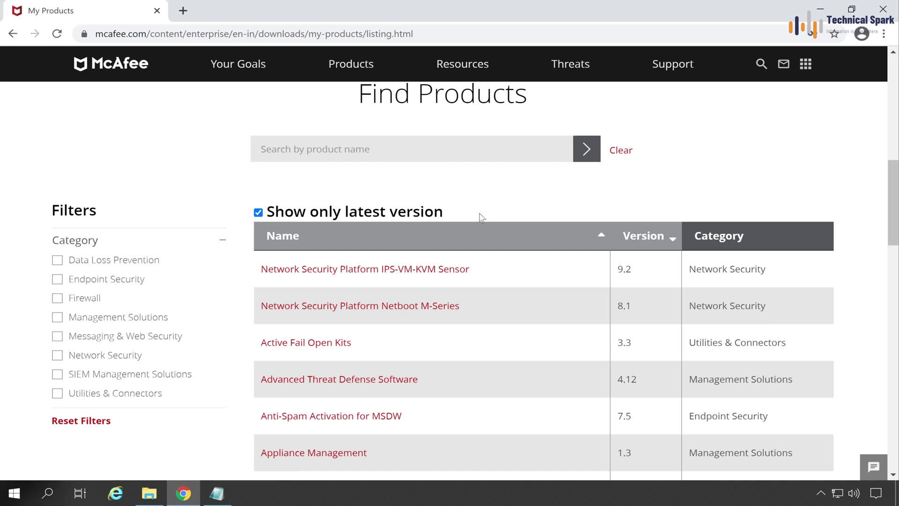
Step: Minimize Chrome and Notepad and launch the McAfee ePO console, noting its Evaluation license
{"action": "left_click", "coordinate": [821, 8]}
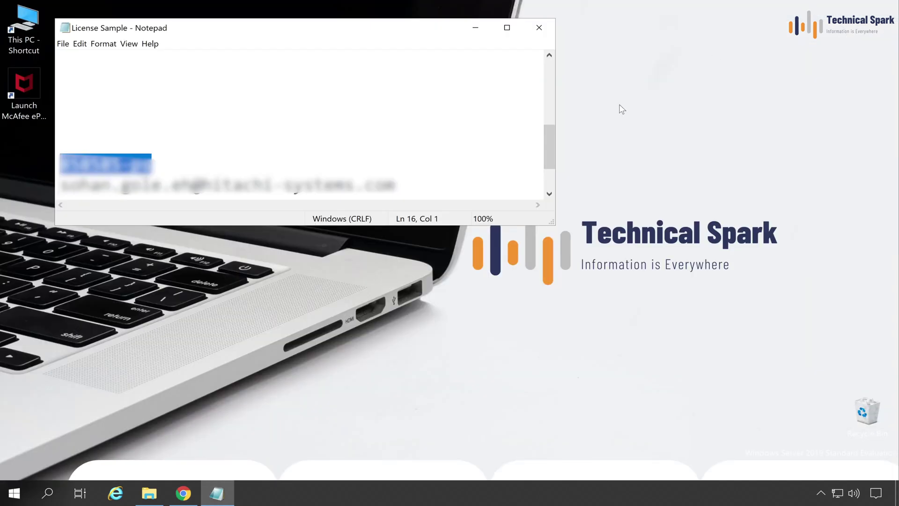
{"action": "left_click", "coordinate": [476, 28]}
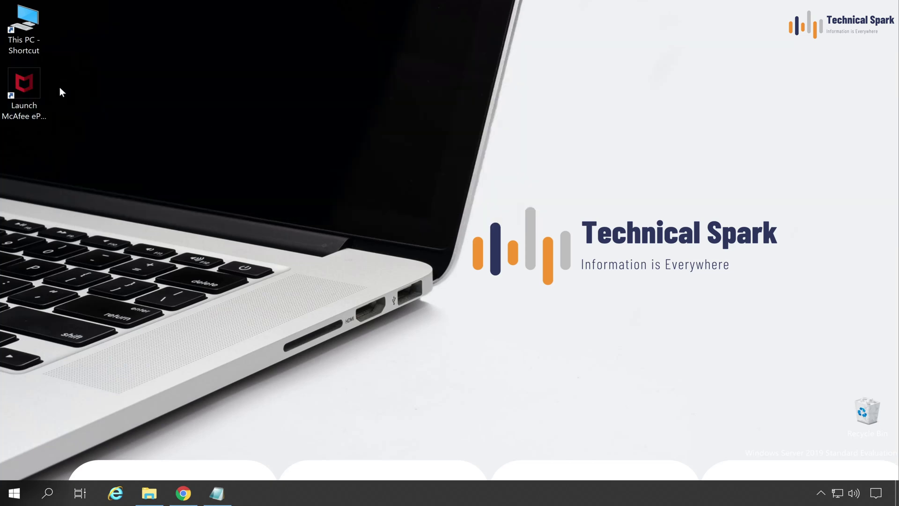
{"action": "double_click", "coordinate": [37, 78]}
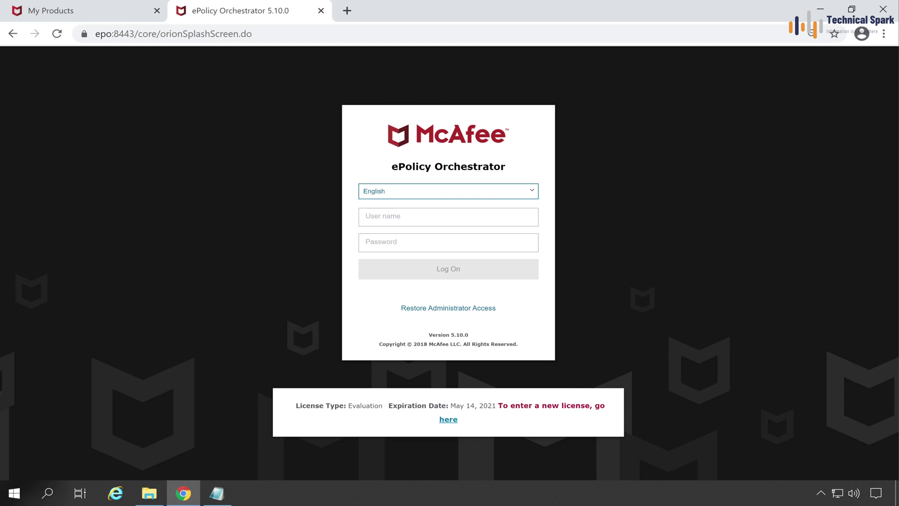
{"action": "left_click_drag", "start_coordinate": [386, 406], "coordinate": [348, 406]}
Step: Enter user name 'Admin' and the administrator password on the ePO log-on page
{"action": "left_click", "coordinate": [375, 217]}
{"action": "type", "text": "Admin"}
{"action": "key", "text": "Tab"}
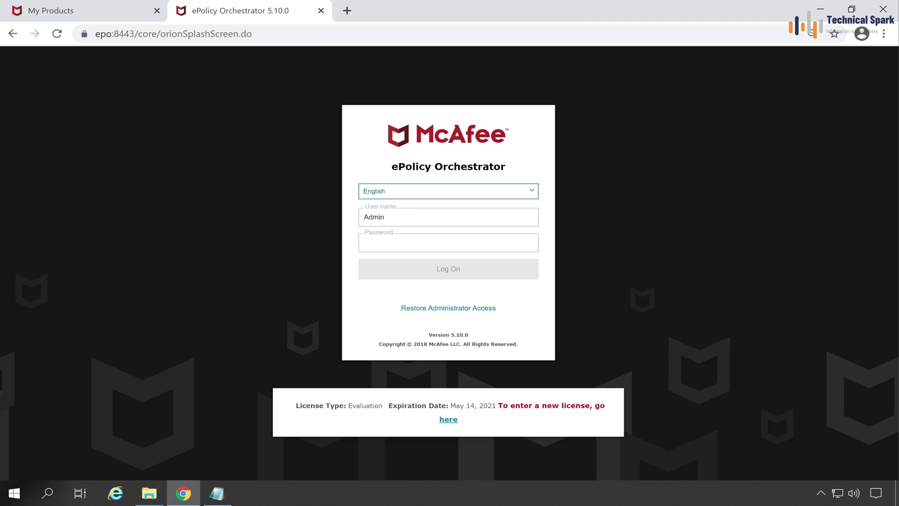
{"action": "type", "text": "••••••"}
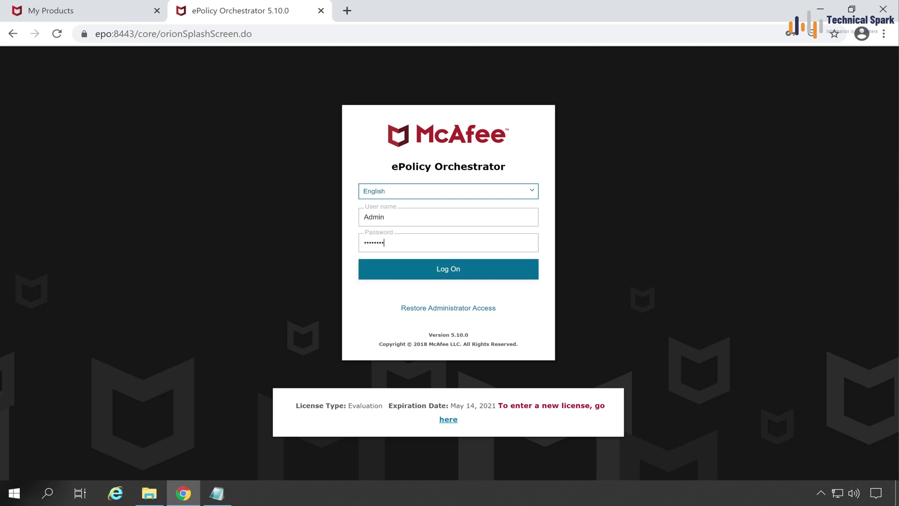
Step: Log on and go to Server Settings > License Key from the main menu
{"action": "left_click", "coordinate": [427, 265]}
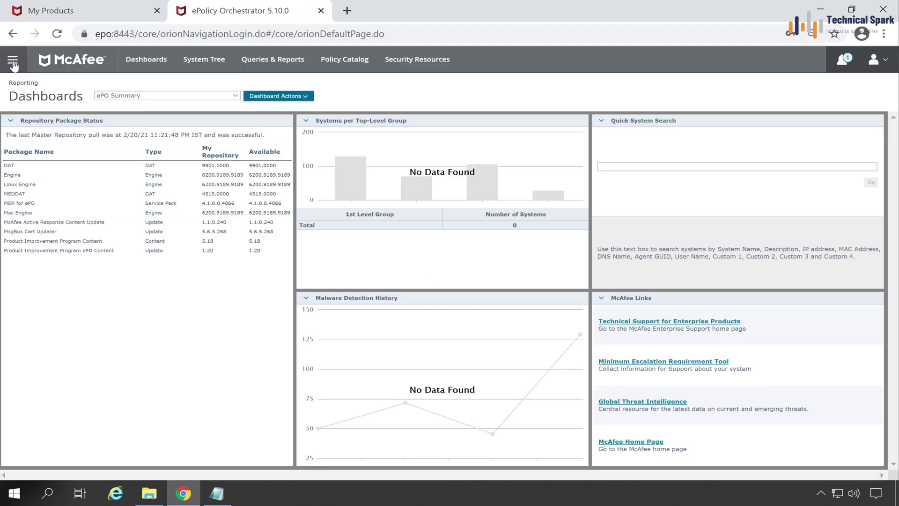
{"action": "left_click", "coordinate": [13, 62]}
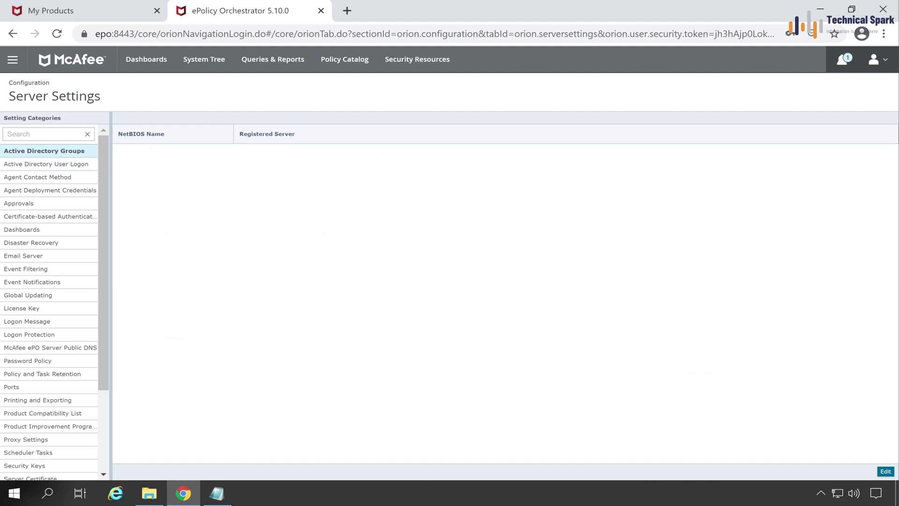
{"action": "left_click", "coordinate": [39, 309]}
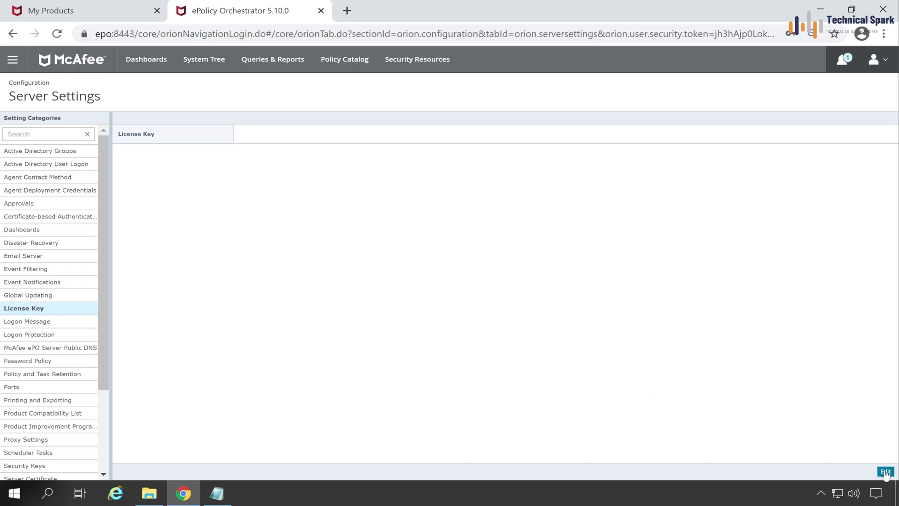
Step: Paste the copied key into the License Key setting, save it, and highlight the saved value
{"action": "left_click", "coordinate": [887, 473]}
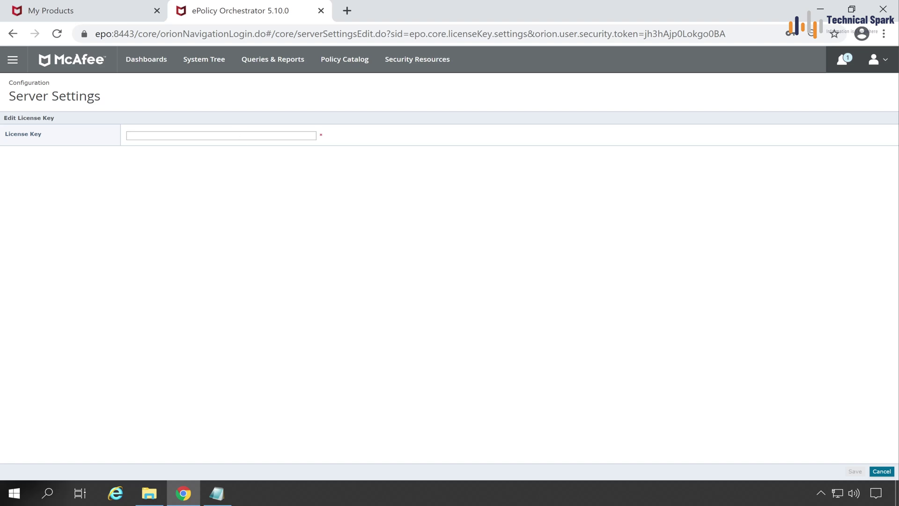
{"action": "left_click", "coordinate": [239, 135]}
{"action": "key", "text": "ctrl+v"}
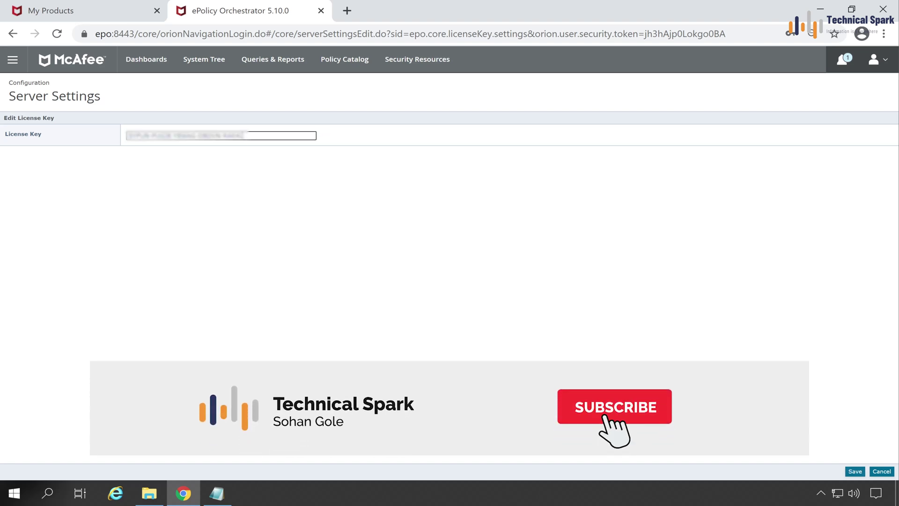
{"action": "left_click", "coordinate": [855, 471]}
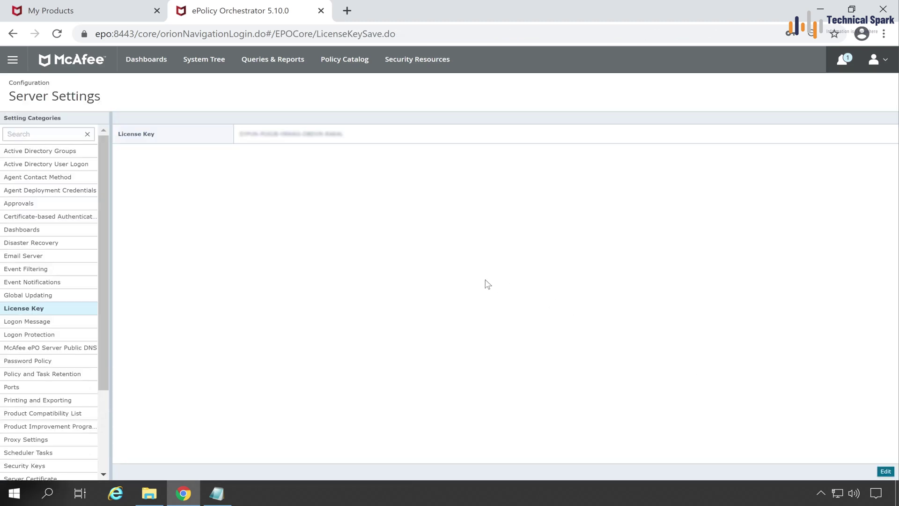
{"action": "left_click_drag", "start_coordinate": [163, 139], "coordinate": [117, 136]}
{"action": "left_click_drag", "start_coordinate": [359, 136], "coordinate": [224, 137]}
Step: Return to the ePolicy Orchestrator tab and log off through the account menu
{"action": "left_click", "coordinate": [110, 14]}
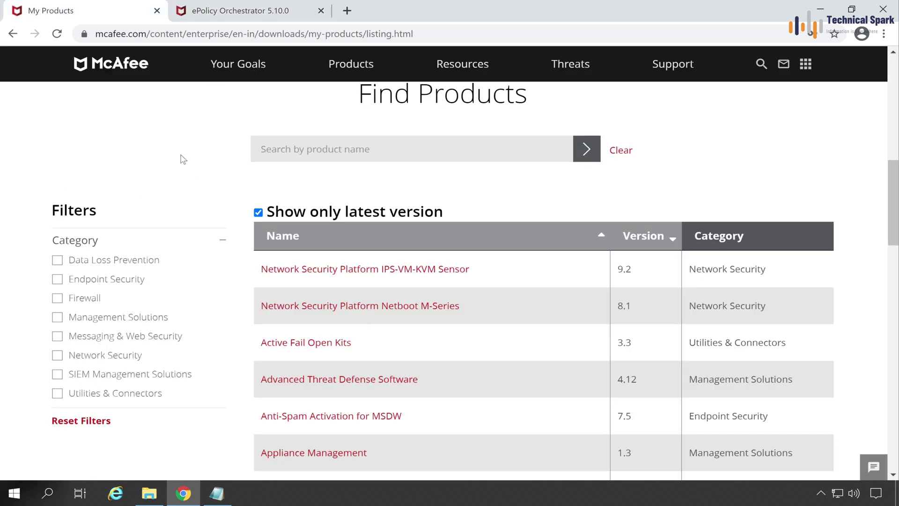
{"action": "left_click", "coordinate": [250, 11]}
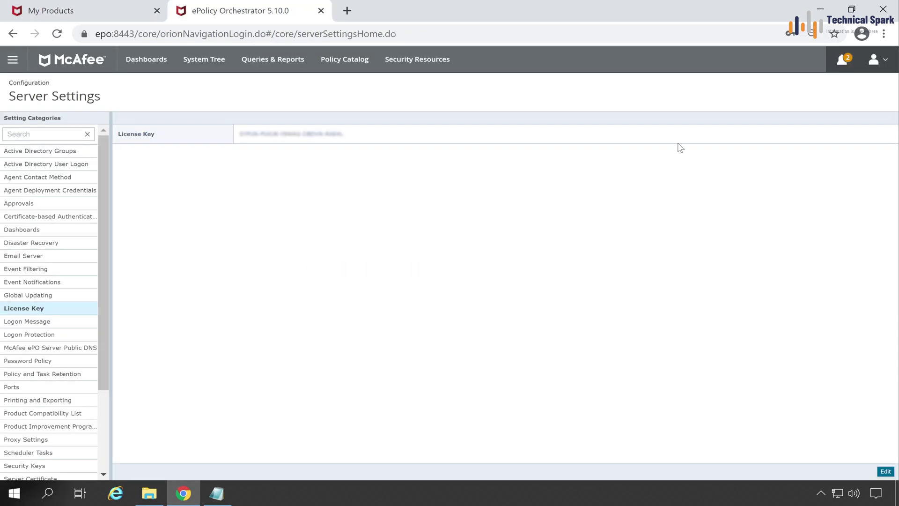
{"action": "left_click", "coordinate": [882, 64]}
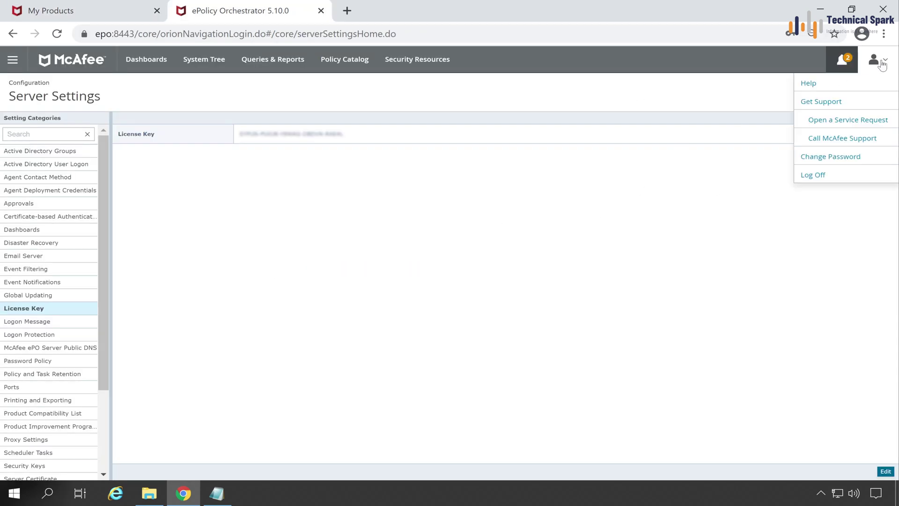
{"action": "left_click", "coordinate": [818, 175]}
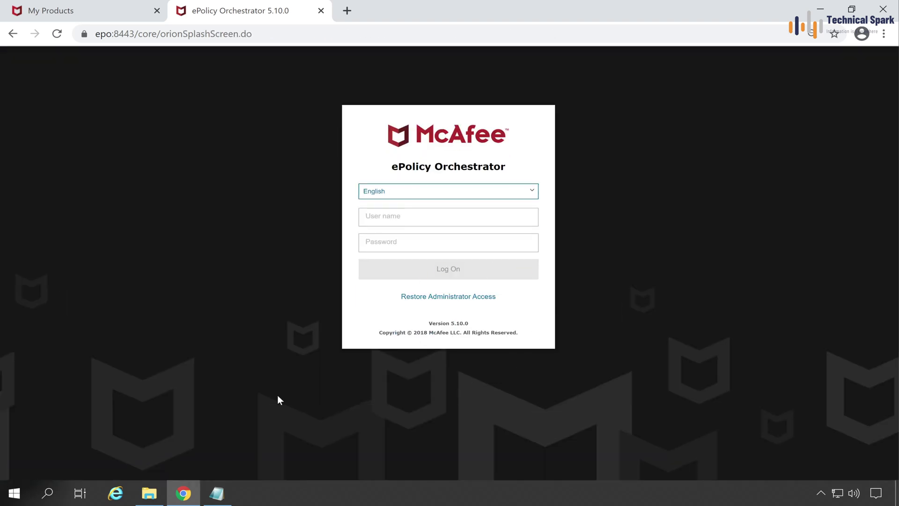